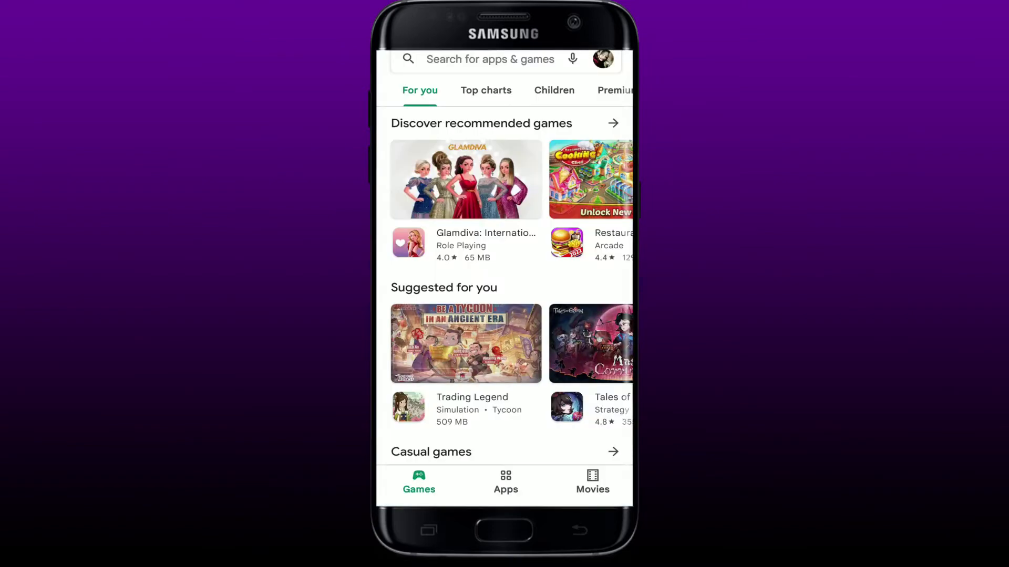
Step: Search the Google Play Store for 'messenger'
{"action": "left_click", "coordinate": [489, 59]}
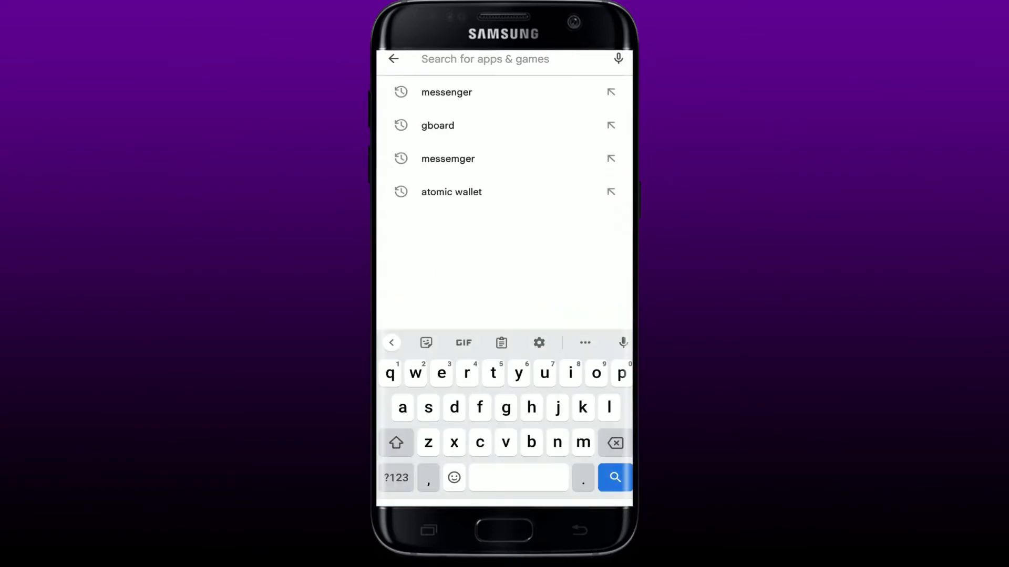
{"action": "left_click", "coordinate": [611, 92]}
{"action": "key", "text": "Return"}
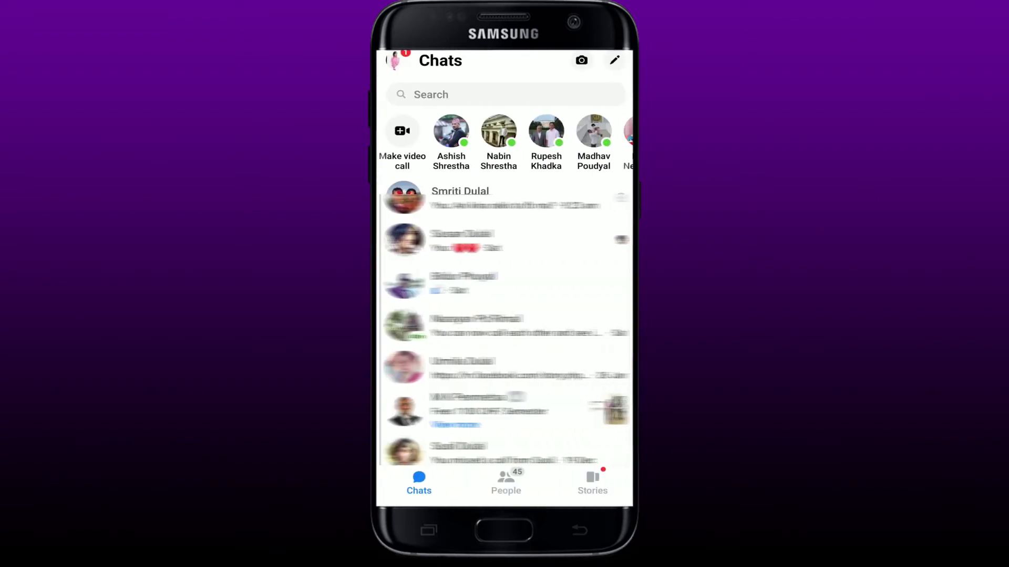
{"action": "scroll", "coordinate": [506, 272], "scroll_direction": "down", "scroll_amount": 2}
{"action": "scroll", "coordinate": [506, 272], "scroll_direction": "down", "scroll_amount": 2}
{"action": "scroll", "coordinate": [506, 271], "scroll_direction": "down", "scroll_amount": 2}
{"action": "scroll", "coordinate": [507, 272], "scroll_direction": "down", "scroll_amount": 2}
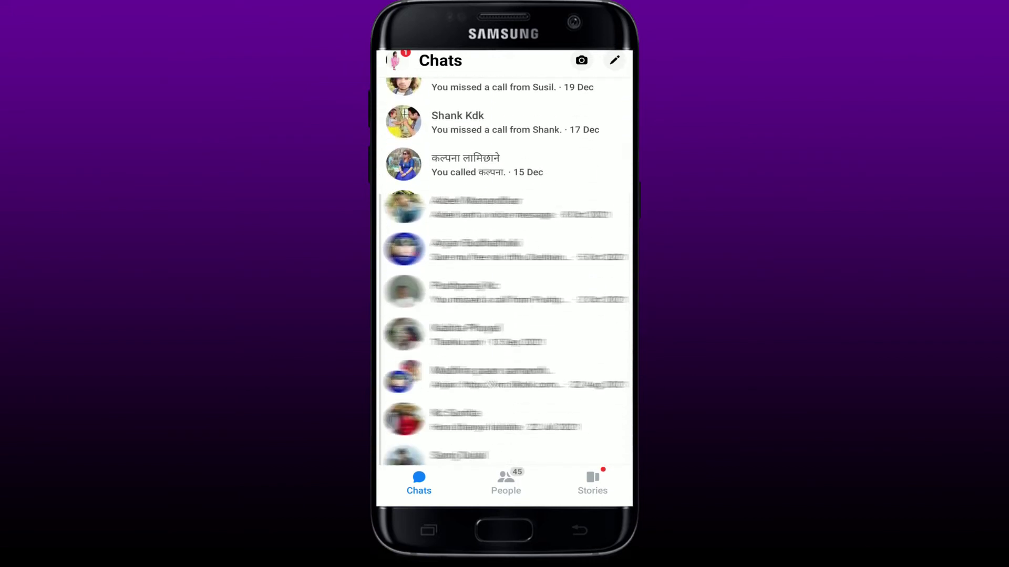
{"action": "scroll", "coordinate": [506, 272], "scroll_direction": "down", "scroll_amount": 2}
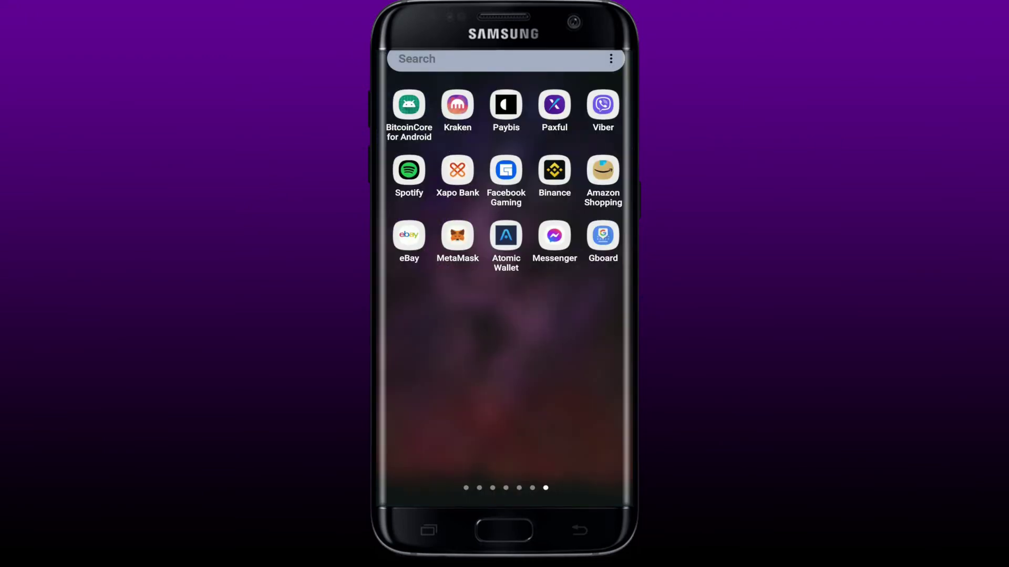
Step: Clear Messenger's cache to 0 B and its app data from App info > Storage
{"action": "left_click", "coordinate": [554, 236]}
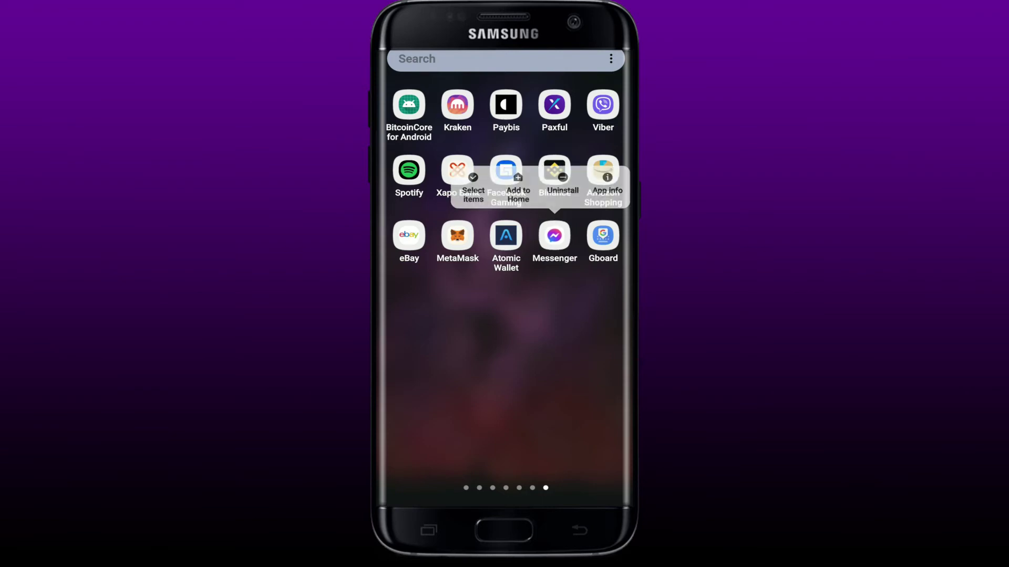
{"action": "left_click", "coordinate": [607, 189]}
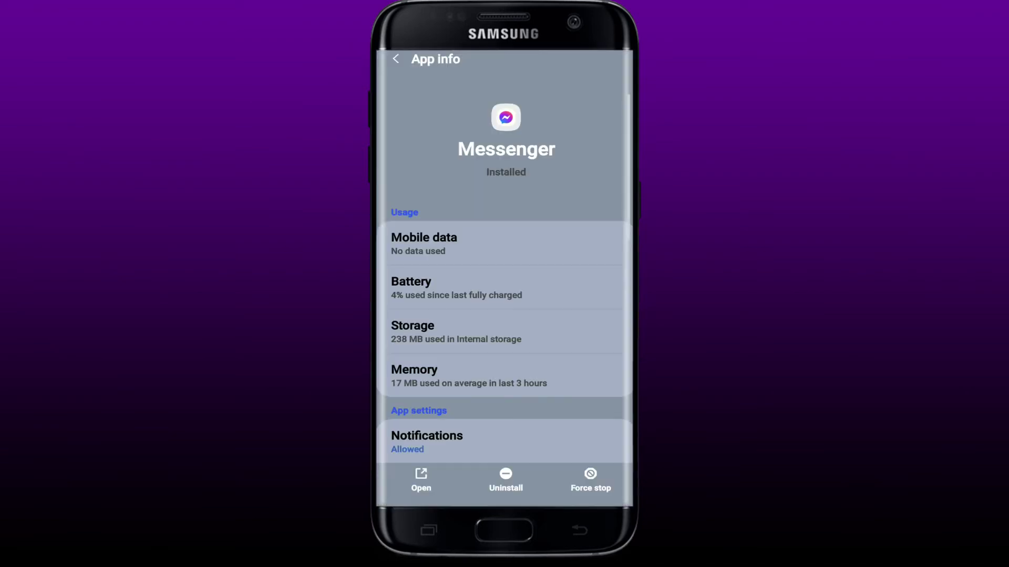
{"action": "scroll", "coordinate": [505, 277], "scroll_direction": "down", "scroll_amount": 3}
{"action": "scroll", "coordinate": [505, 276], "scroll_direction": "up", "scroll_amount": 3}
{"action": "scroll", "coordinate": [505, 315], "scroll_direction": "down", "scroll_amount": 2}
{"action": "left_click", "coordinate": [473, 261]}
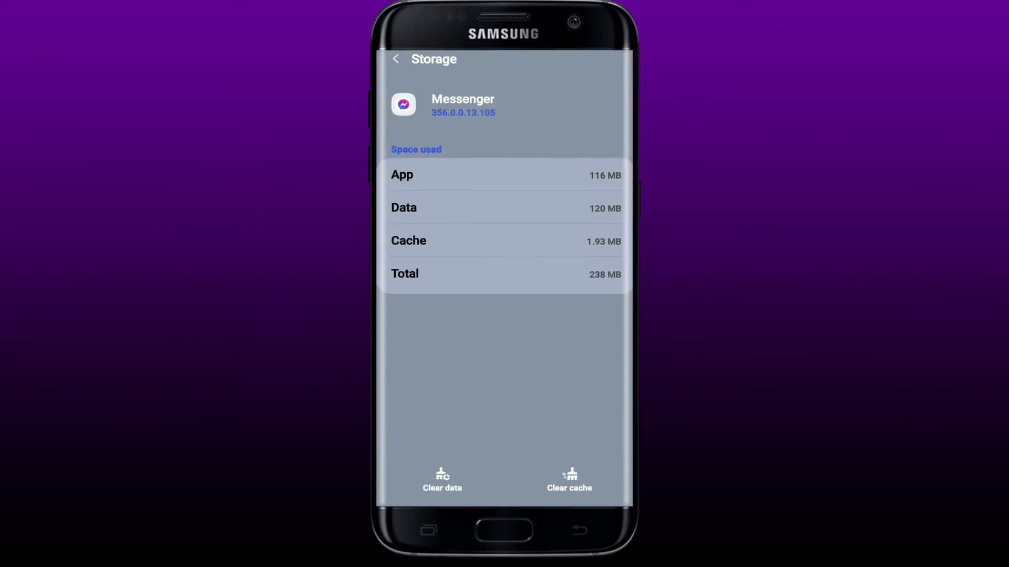
{"action": "left_click", "coordinate": [569, 479]}
{"action": "left_click", "coordinate": [442, 480]}
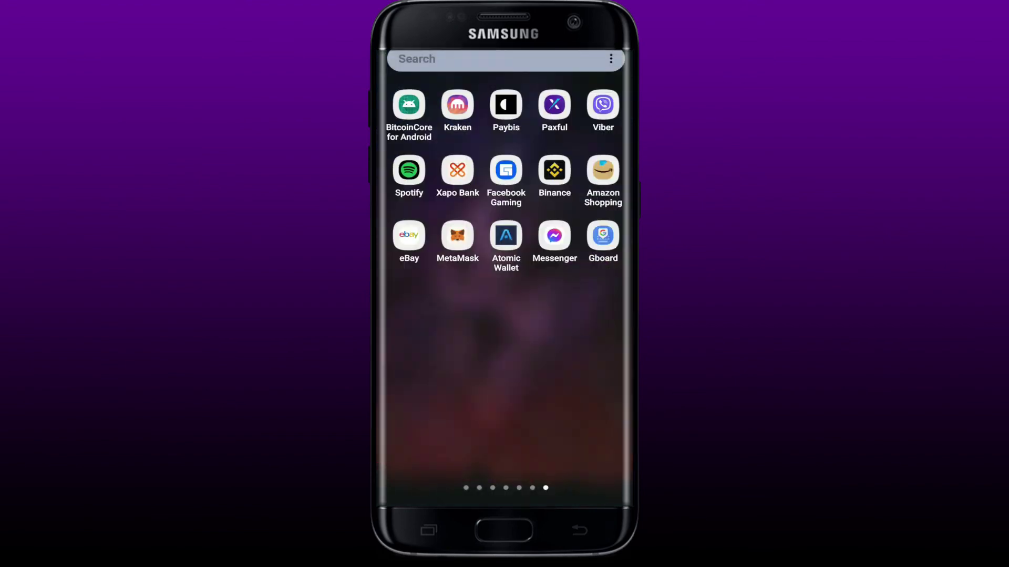
Step: Reopen Messenger from the app drawer to check its chat list, then go Home
{"action": "left_click", "coordinate": [554, 235]}
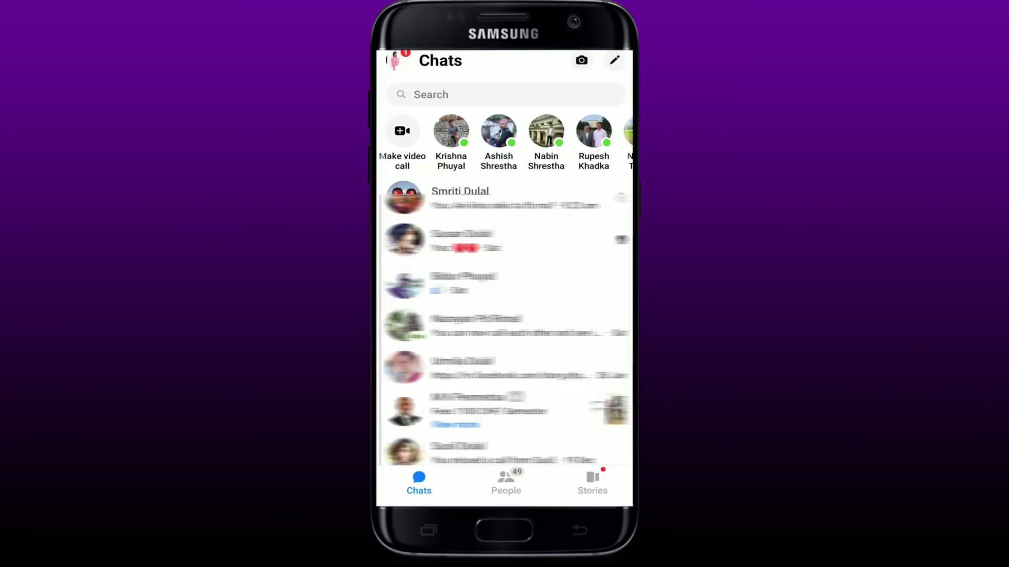
{"action": "left_click", "coordinate": [504, 530]}
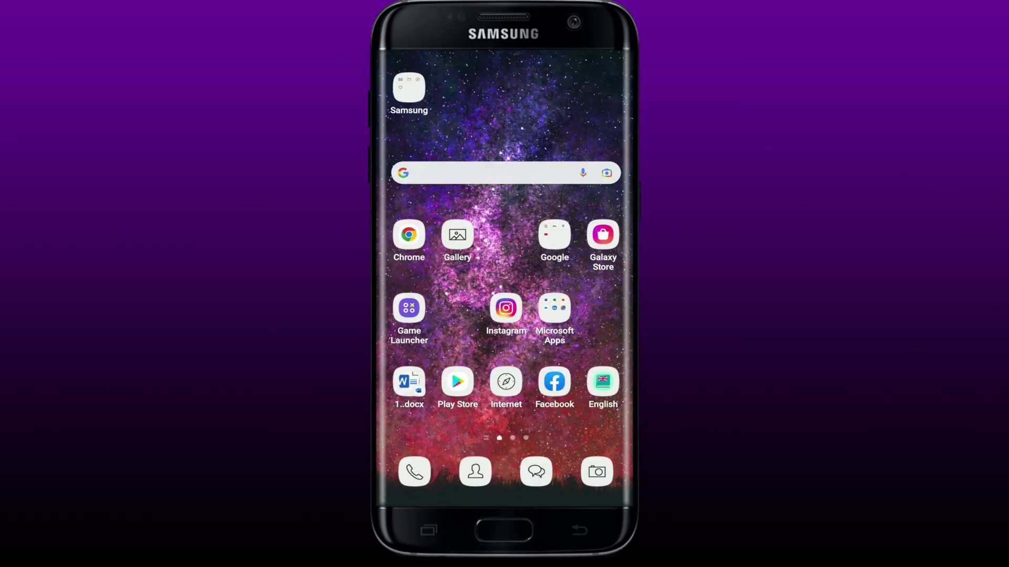